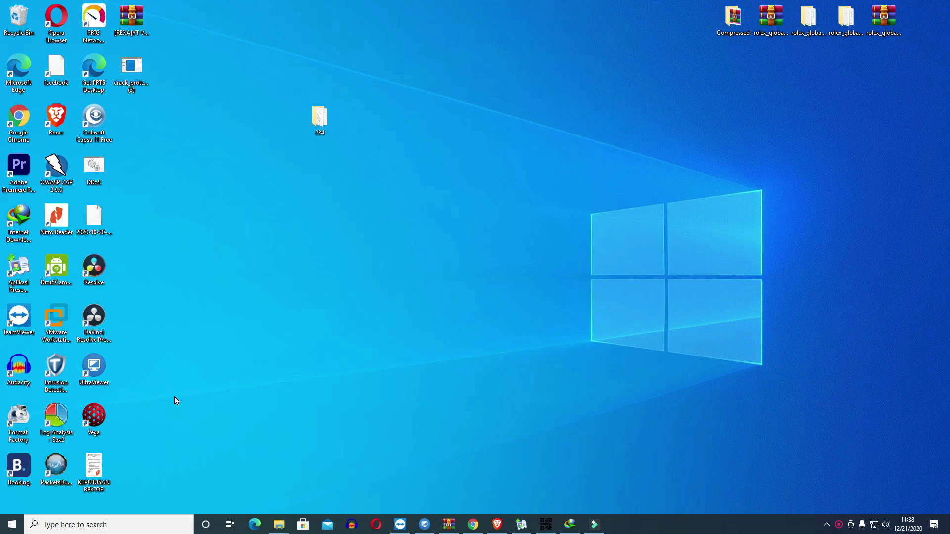
Launch Vega and view the cancelled scan's summary: 978 low and 1845 info alerts
double_click(96, 422)
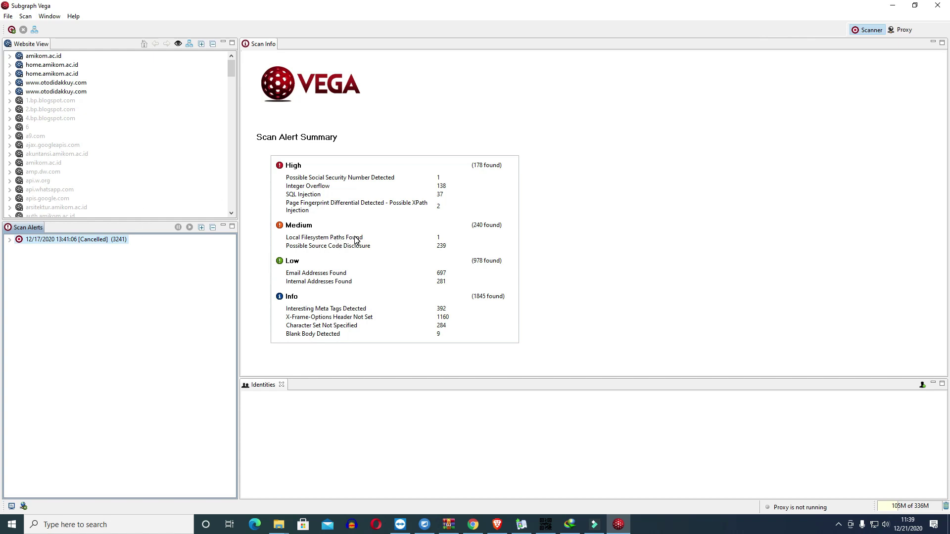
click(297, 195)
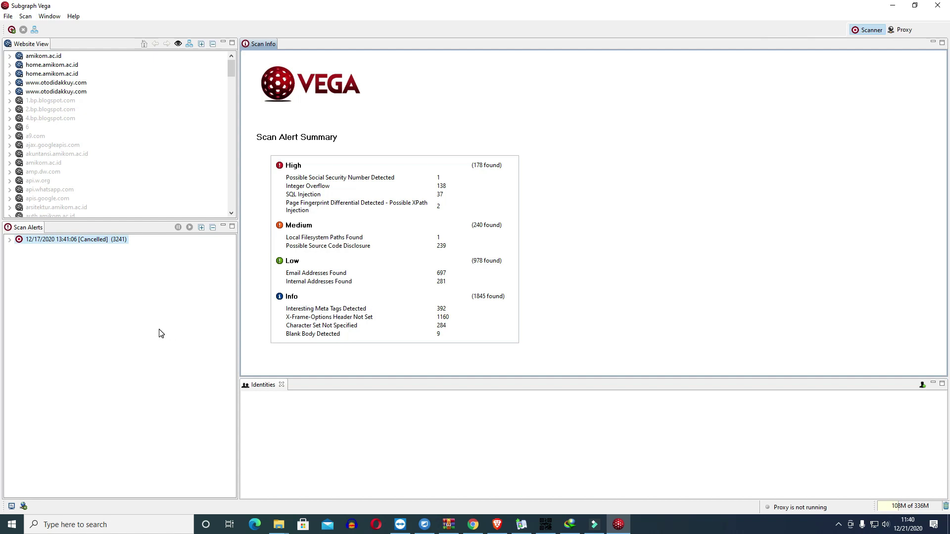
Expand the cancelled scan to amikom.ac.id's High alerts and open Possible Social Security Number Detected
click(9, 240)
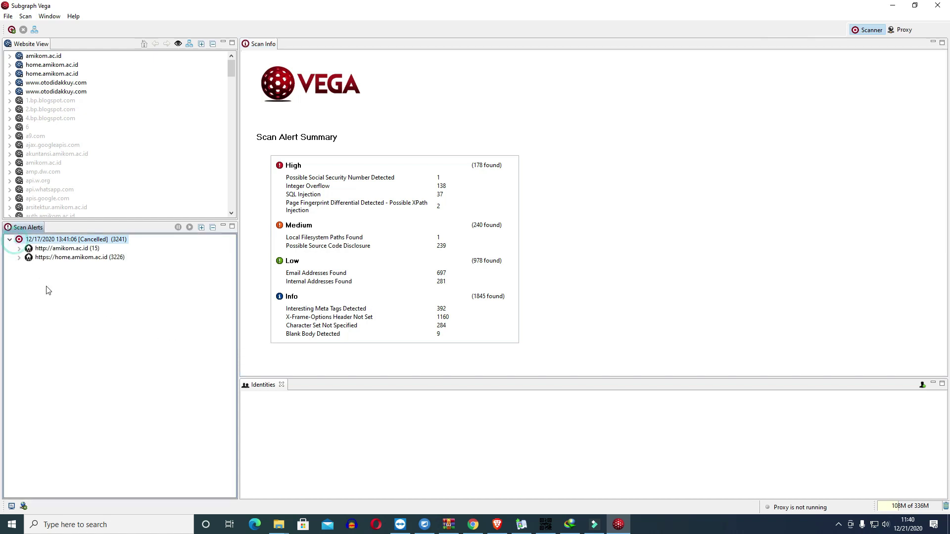
click(19, 249)
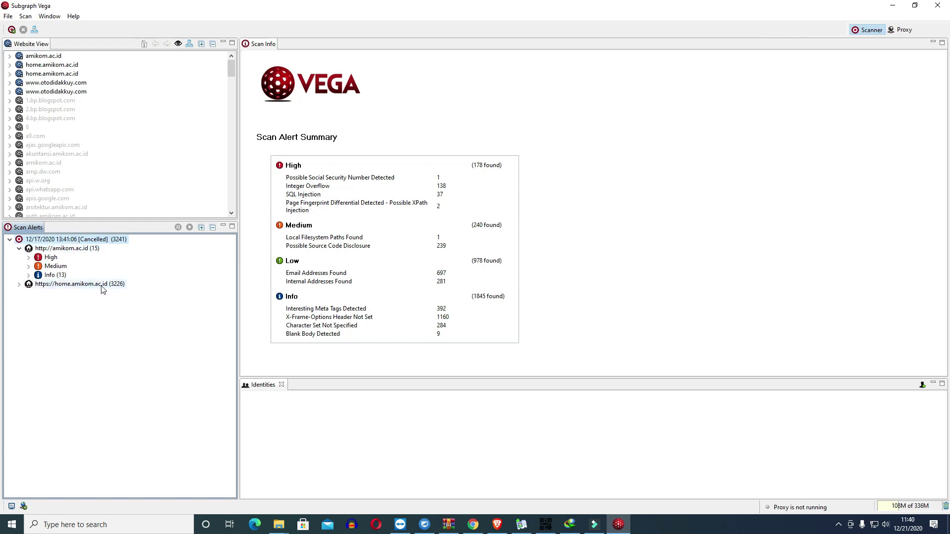
click(29, 257)
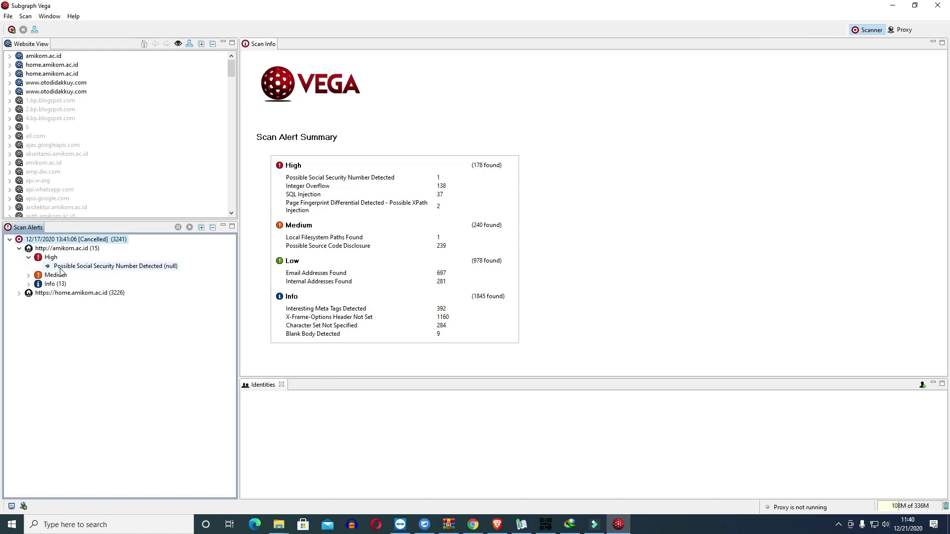
click(82, 267)
click(82, 270)
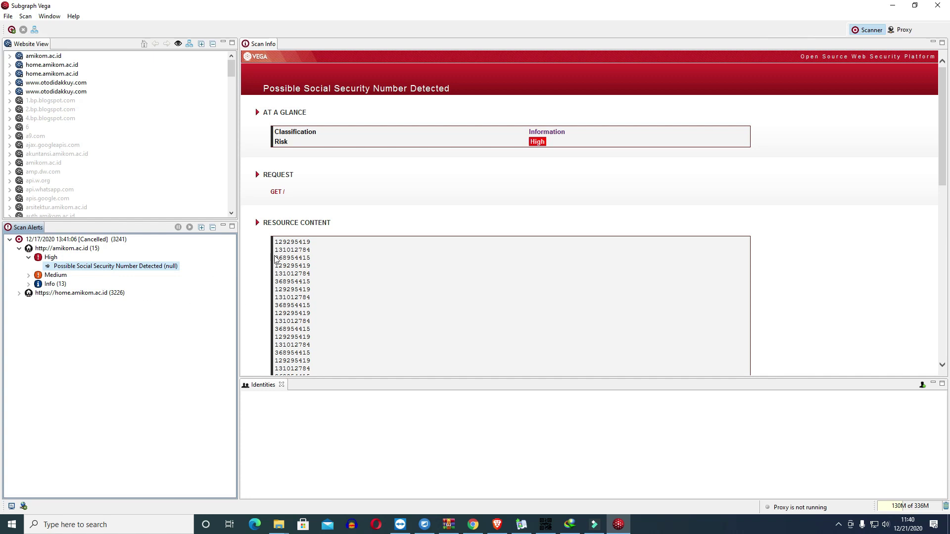
Open the alert's GET / request to see the raw 200 OK Apache response
click(280, 194)
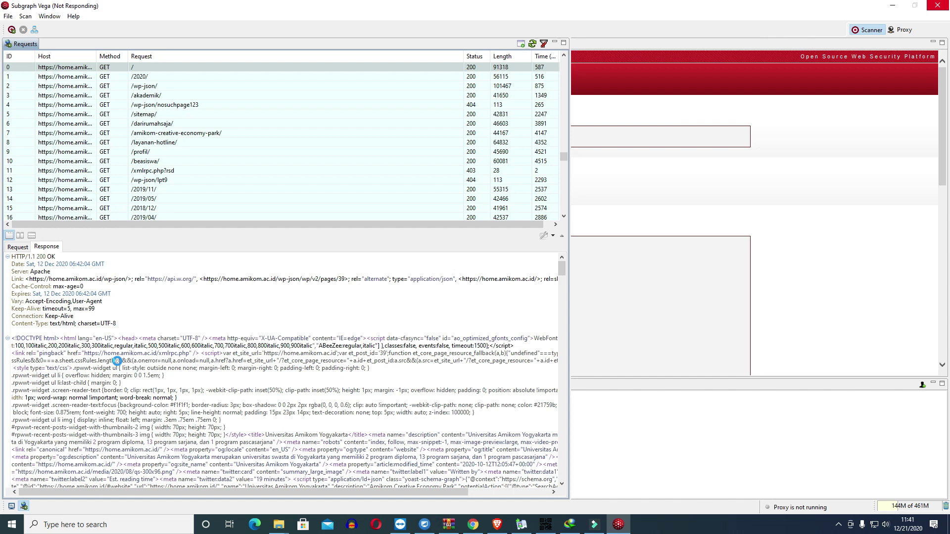
Search Google for 'vega download' in a new Brave tab
click(497, 525)
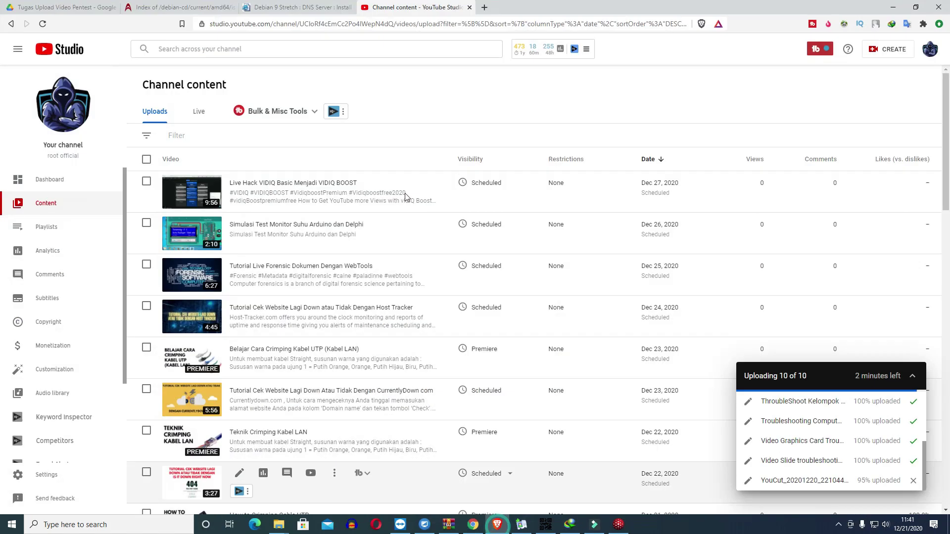
click(484, 7)
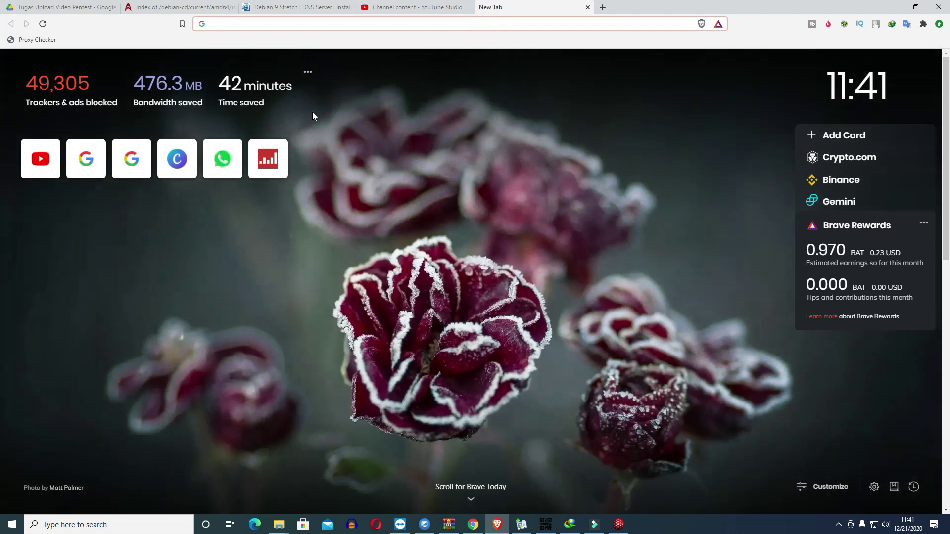
text(ve)
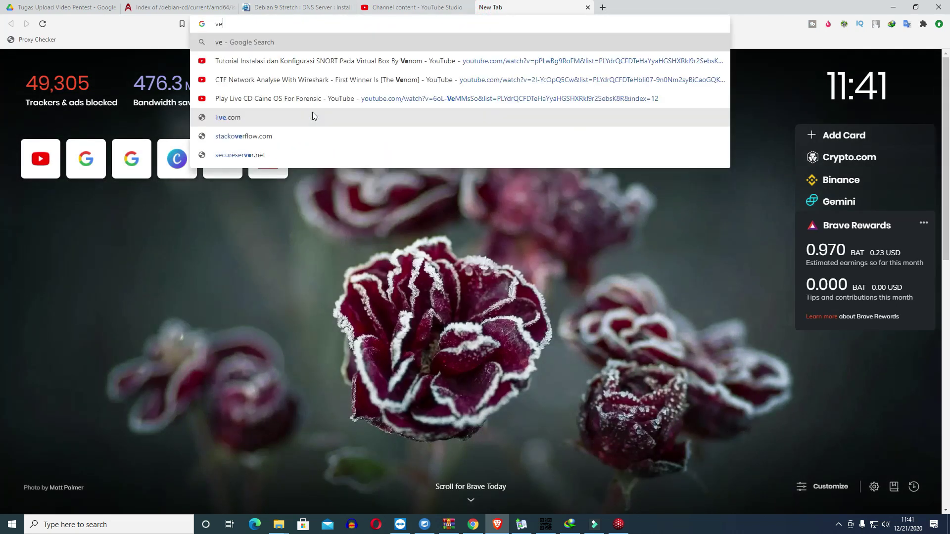
text(ga dow)
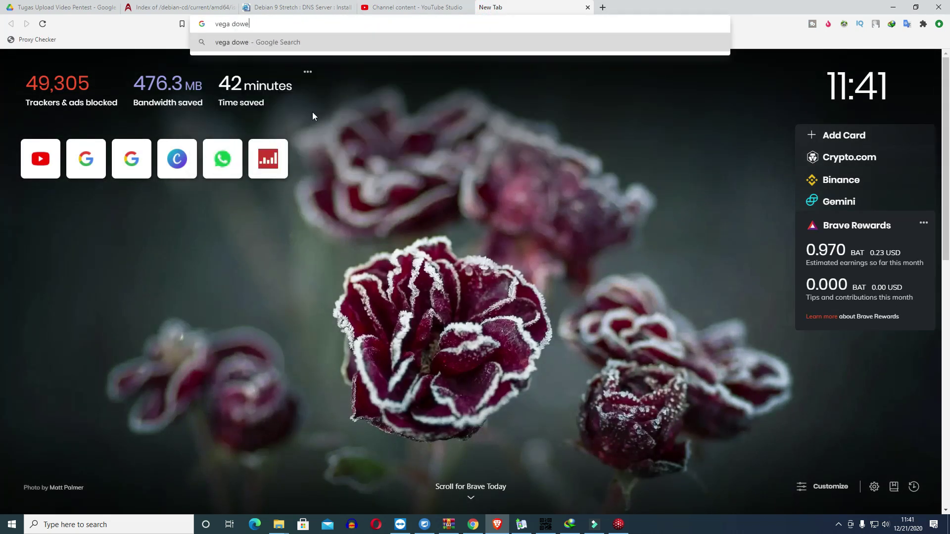
text(nload\)
key(BackSpace)
key(Return)
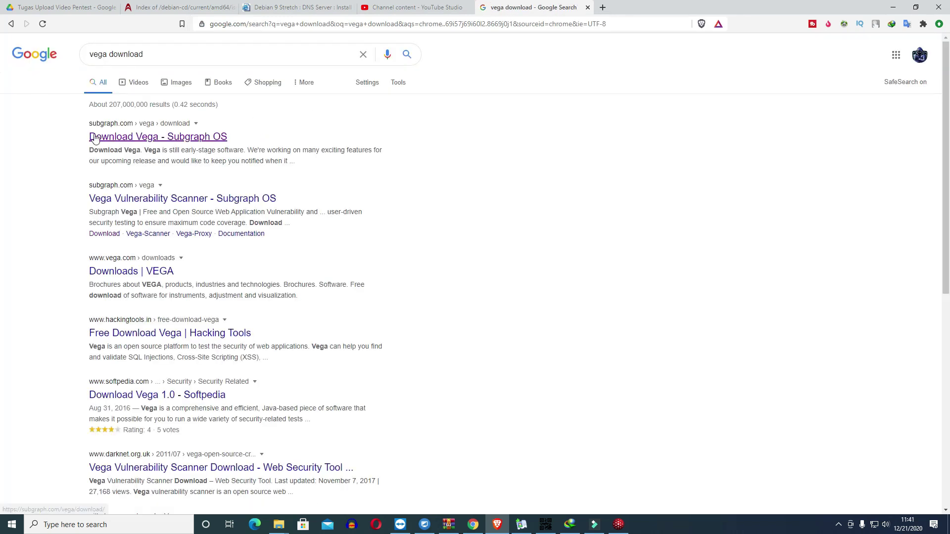
Switch to image results for 'vega download' and bring up the search filter tools
click(212, 141)
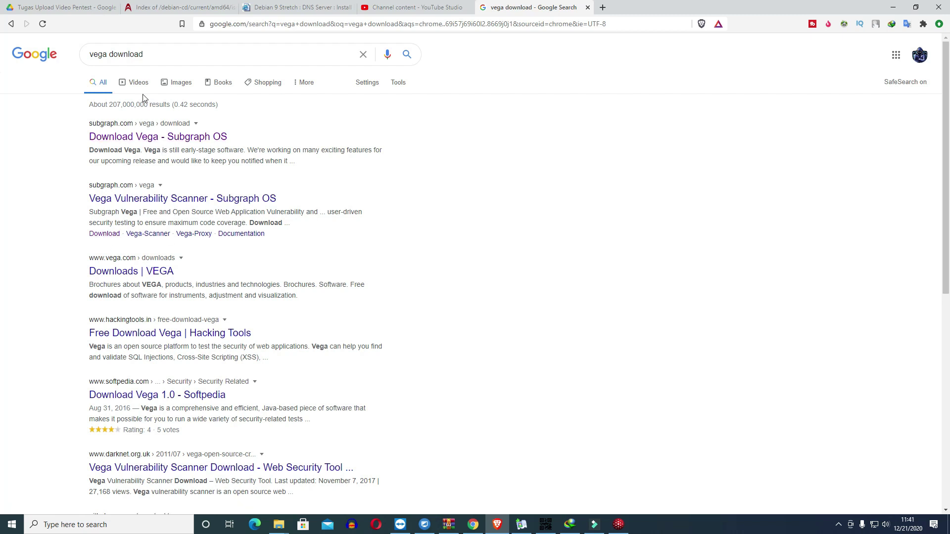
click(179, 82)
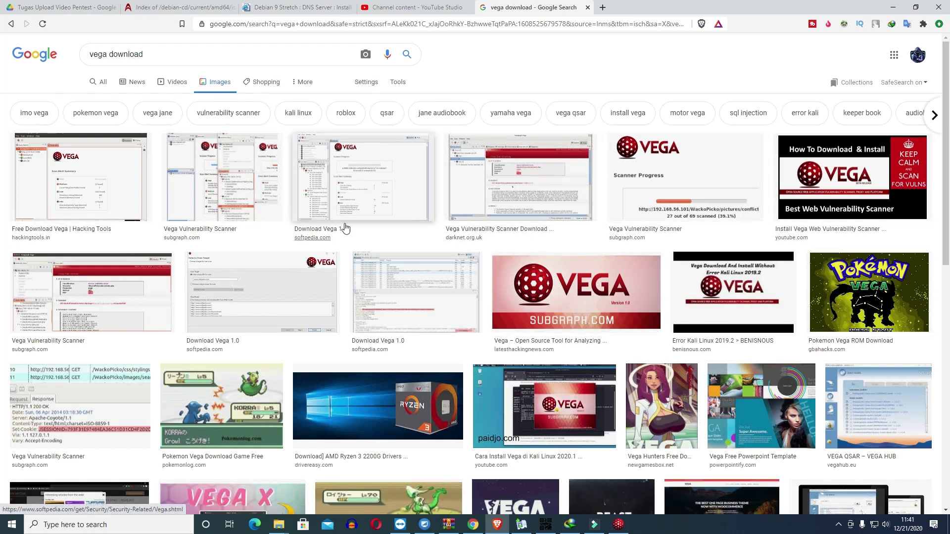
click(402, 85)
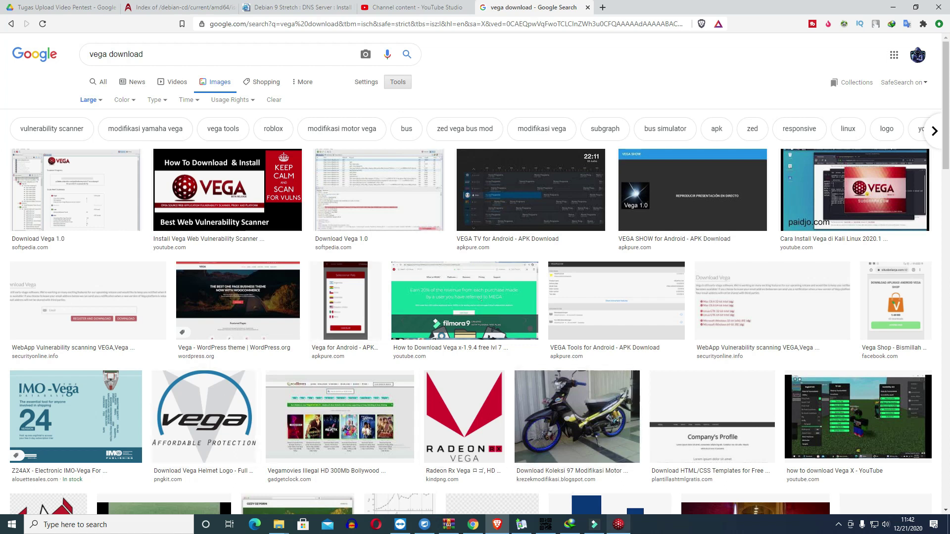
In Vega, hide the Requests view, start a New Scan, focus its base URI field, then return to Brave
click(618, 524)
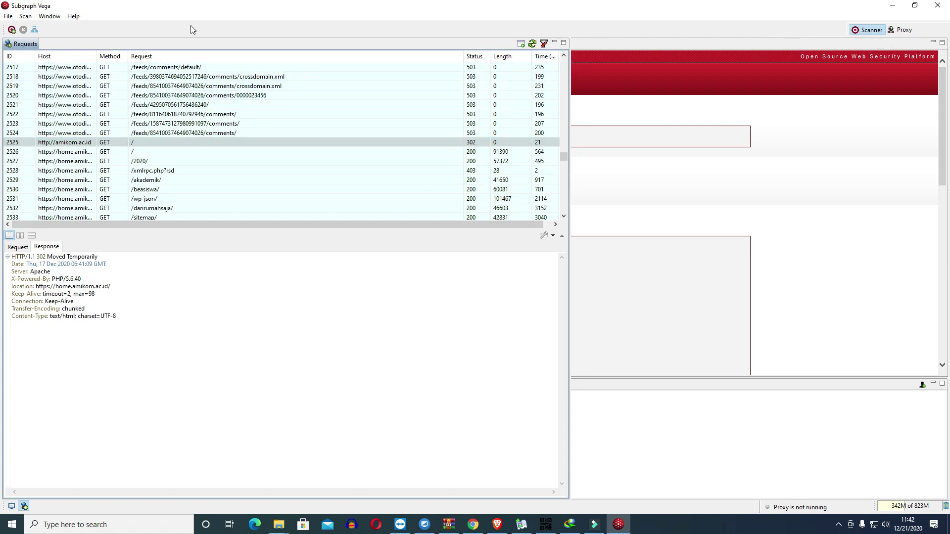
click(555, 44)
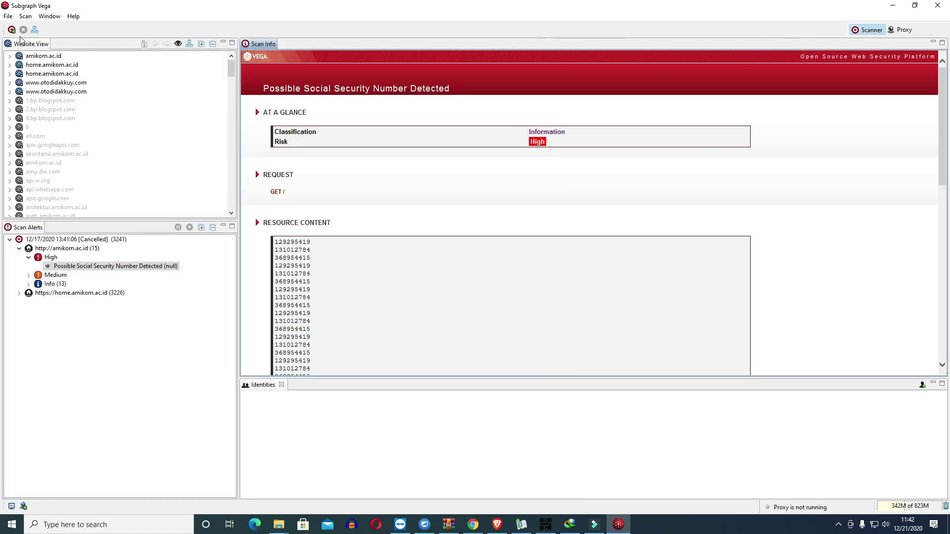
click(11, 30)
click(432, 168)
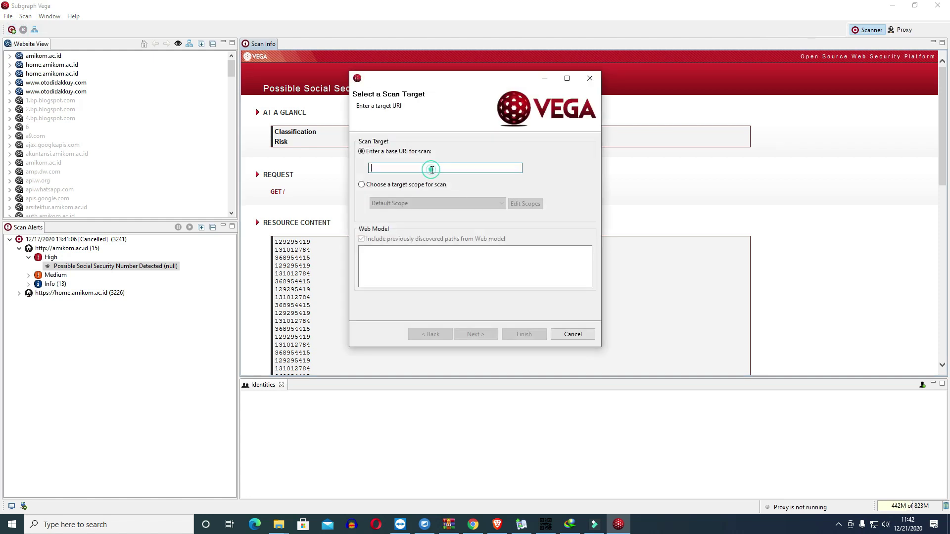
click(494, 529)
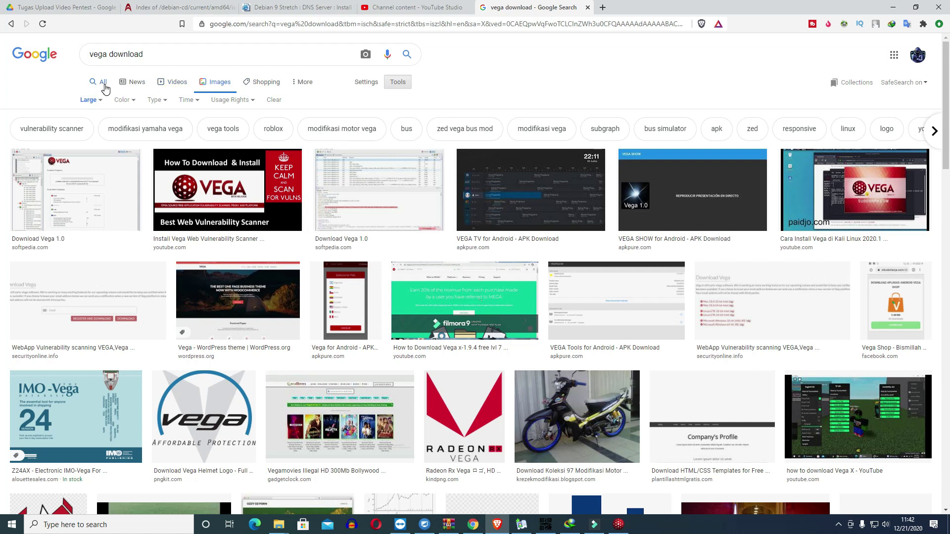
Search Google for 'web vulnerability' and look through the Guru99 result
click(102, 82)
drag(173, 54, 60, 55)
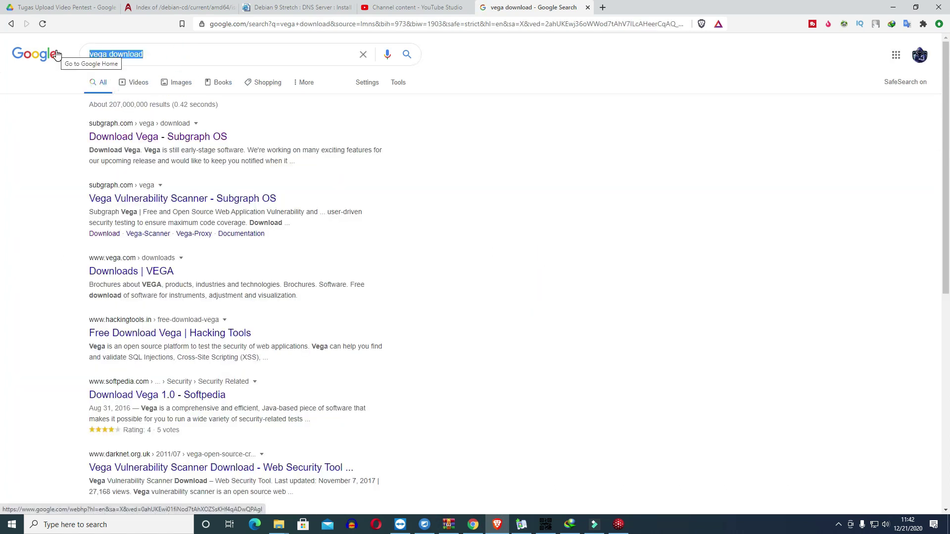
text(web v)
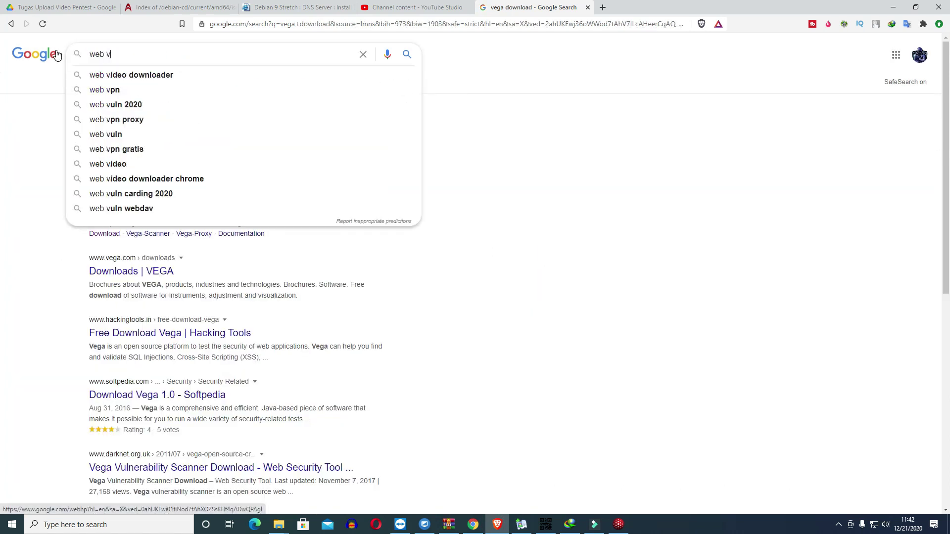
text(ulnere)
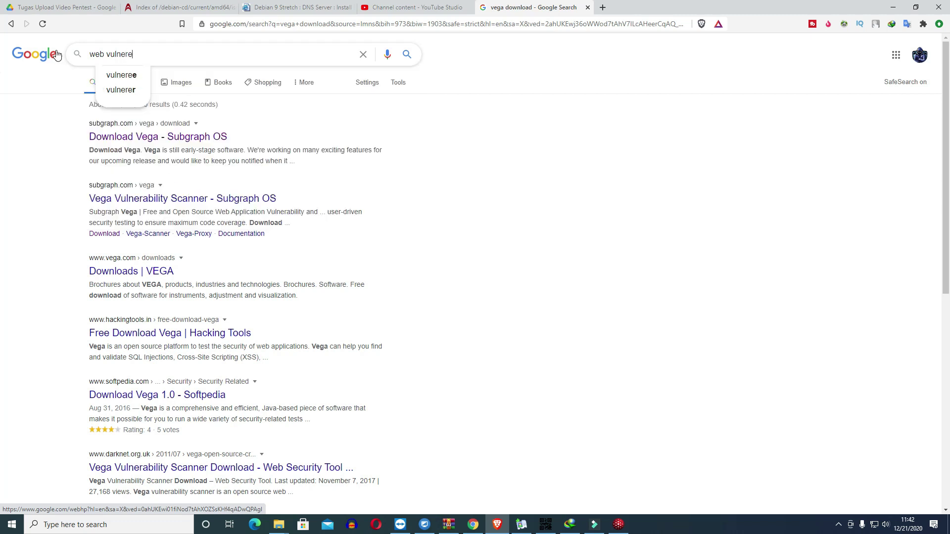
key(BackSpace)
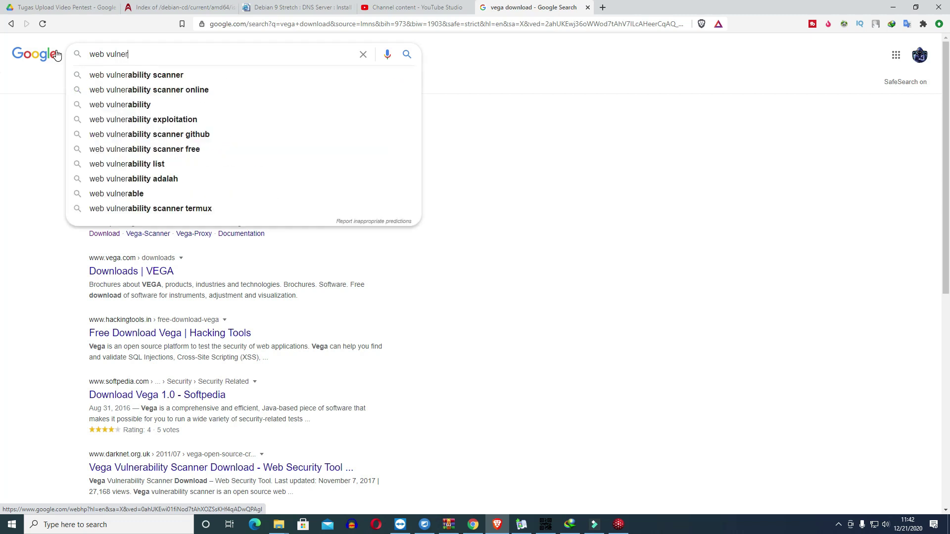
key(Down)
key(Down)
key(Down)
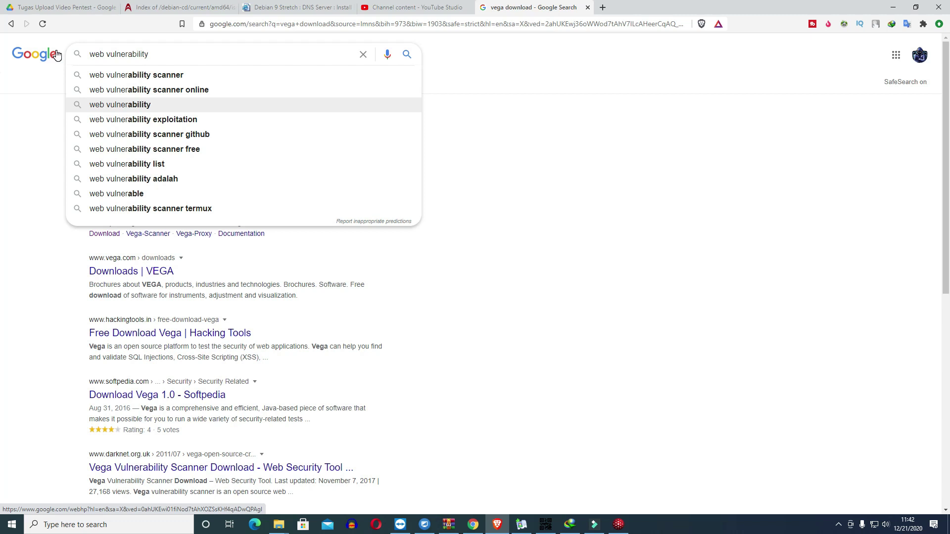
key(Return)
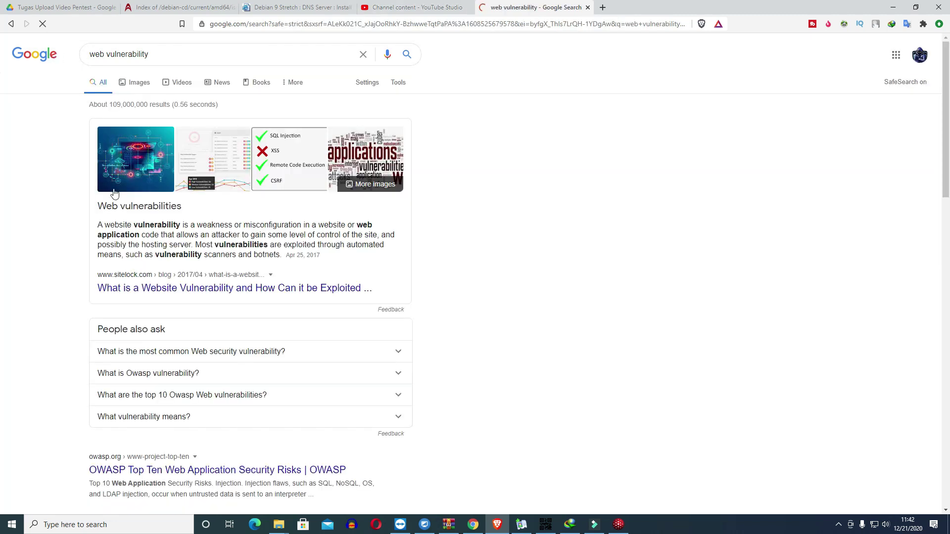
scroll(280, 299, down, 7)
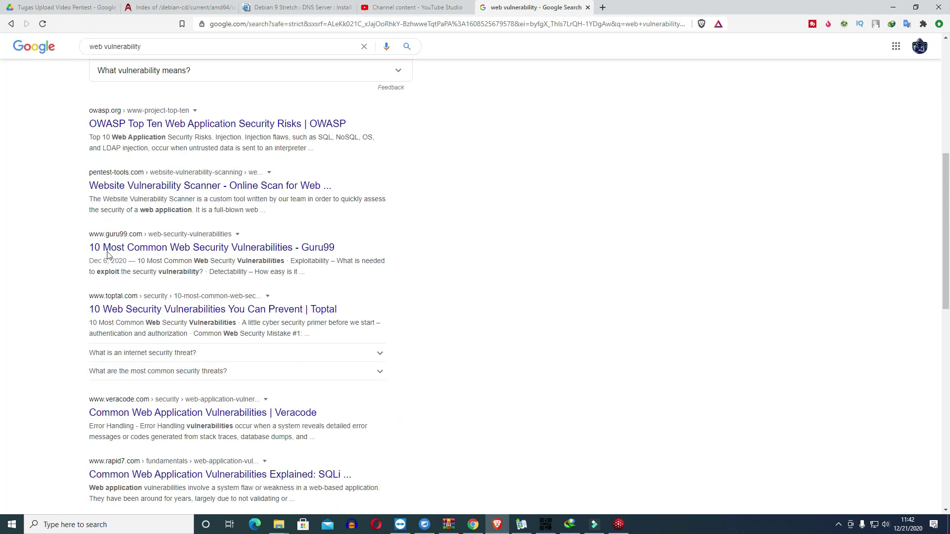
click(161, 238)
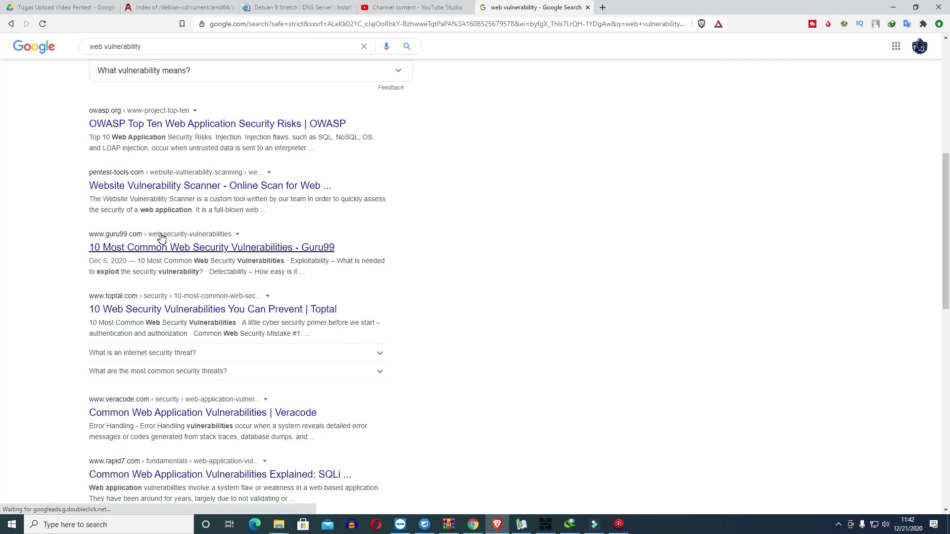
scroll(246, 377, down, 6)
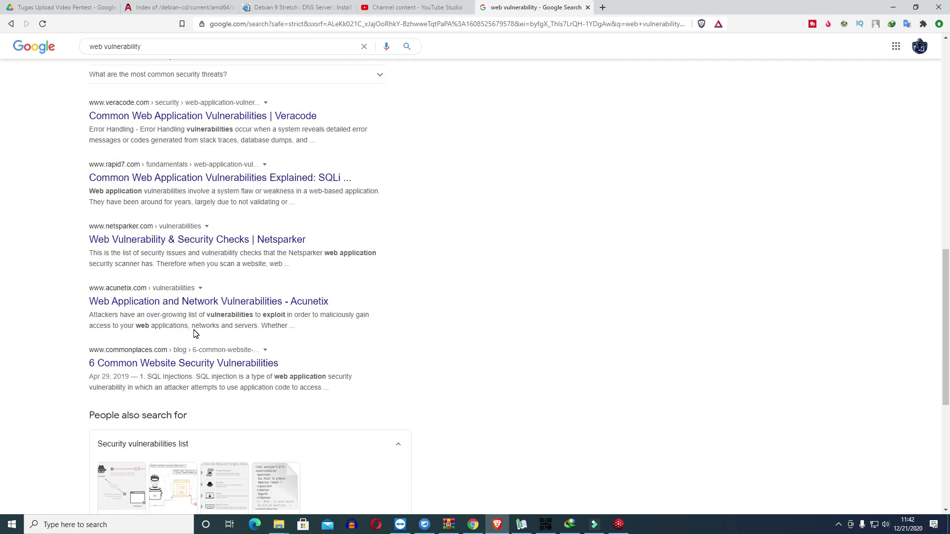
scroll(195, 334, up, 13)
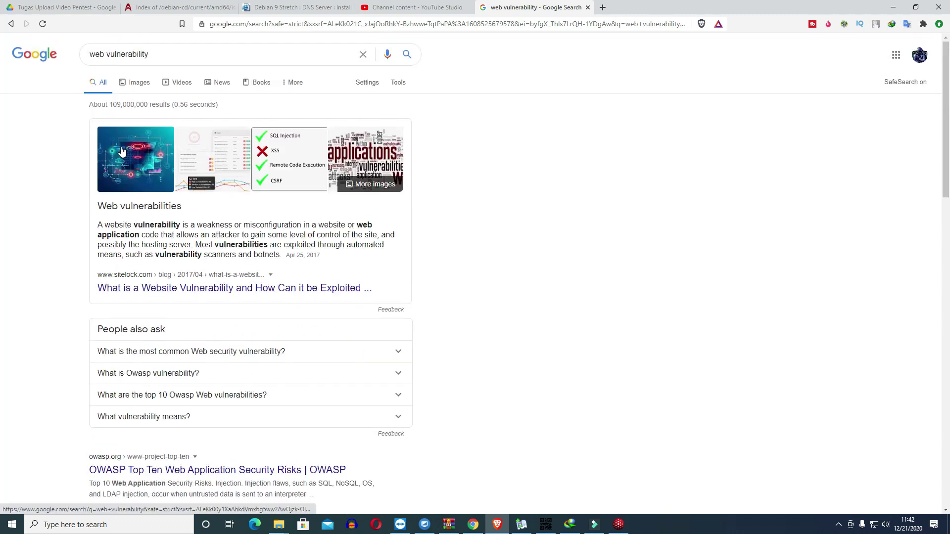
Select the whole search query to replace it, scrolling through the results
triple_click(197, 54)
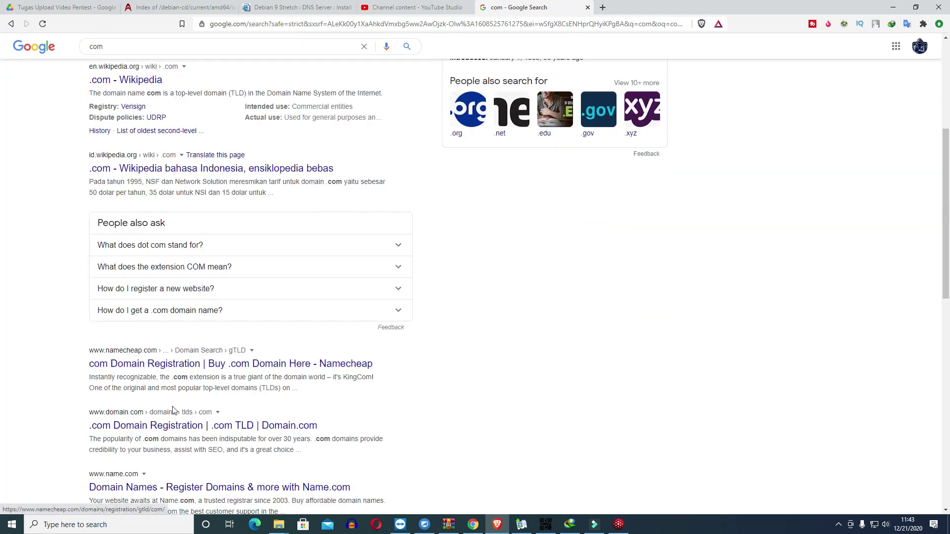
scroll(200, 453, down, 6)
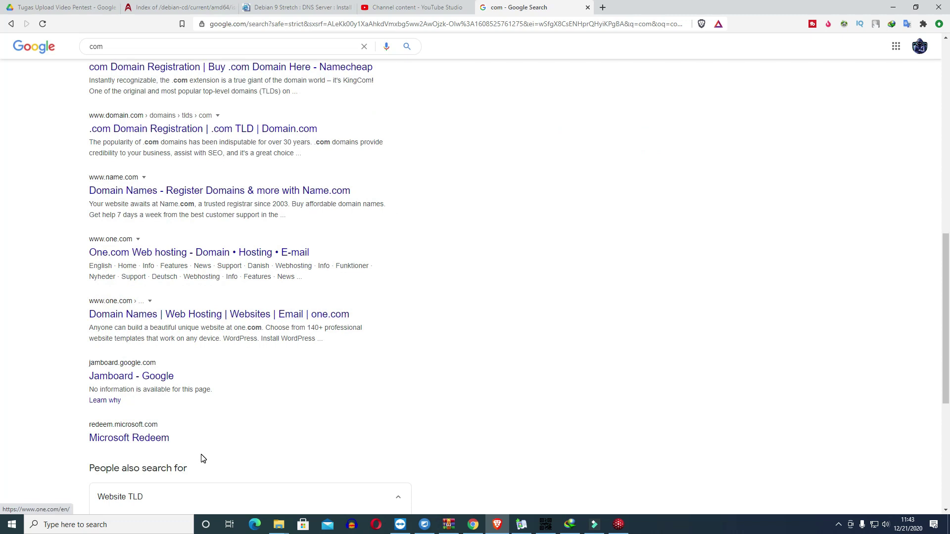
scroll(202, 460, up, 11)
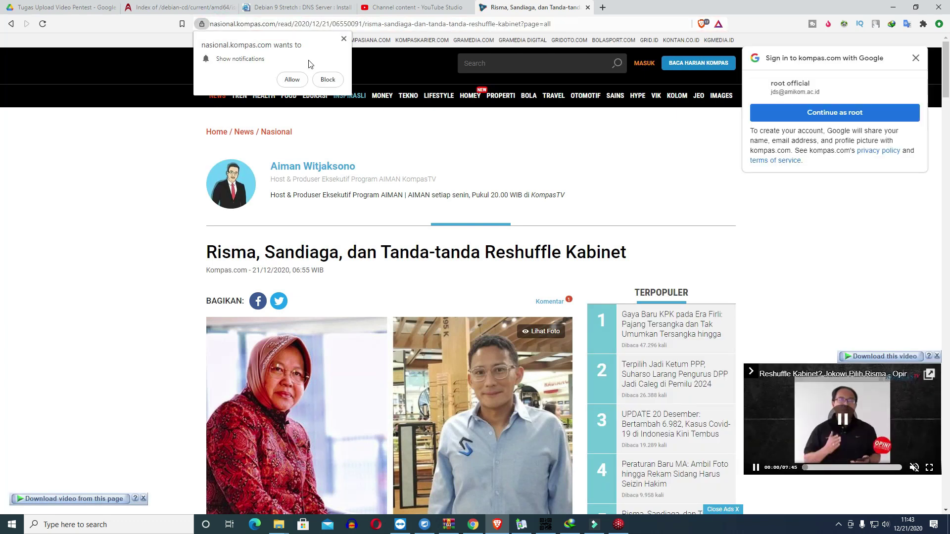
Block the notification prompt and select the nasional.kompas.com host in the address bar
click(218, 24)
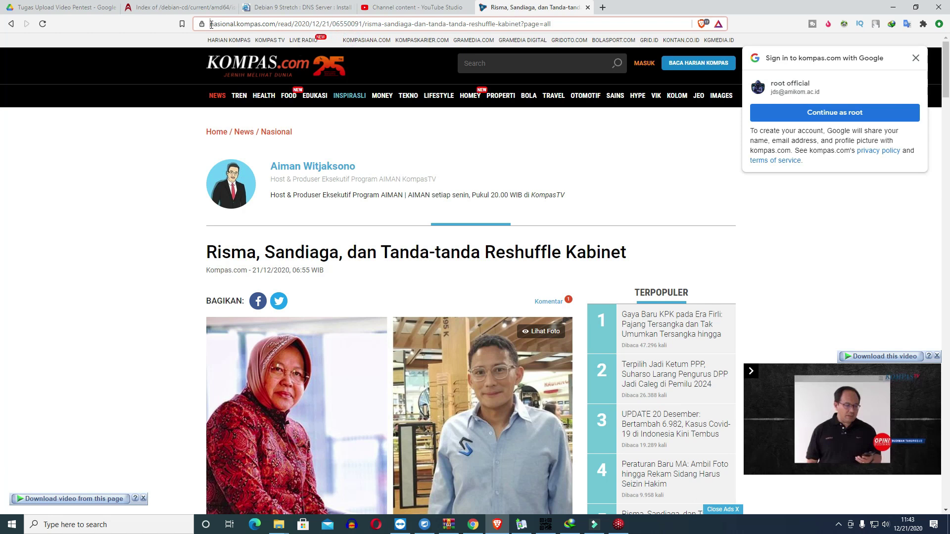
click(230, 25)
drag(233, 24, 298, 24)
key(ctrl+c)
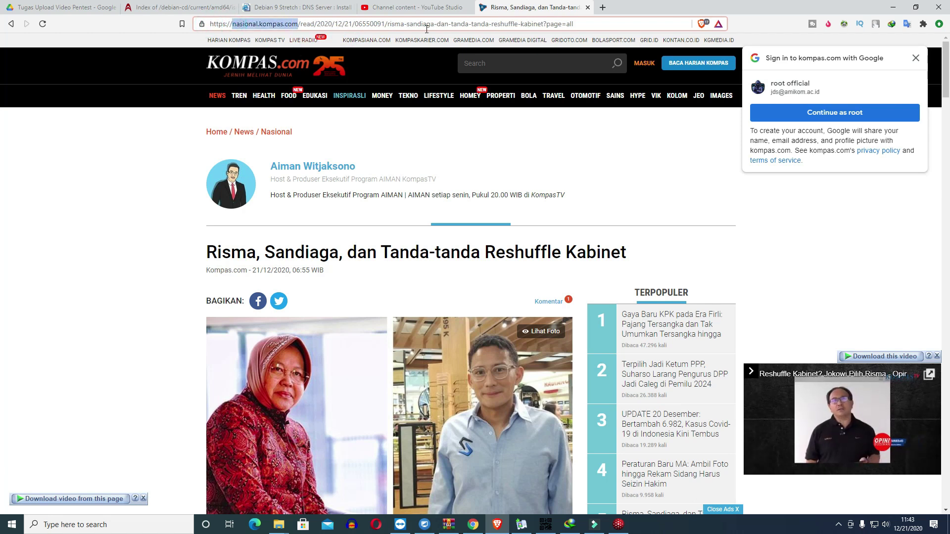
Paste nasional.kompas.com as the new scan's base URI and continue to module selection
click(618, 525)
key(ctrl+v)
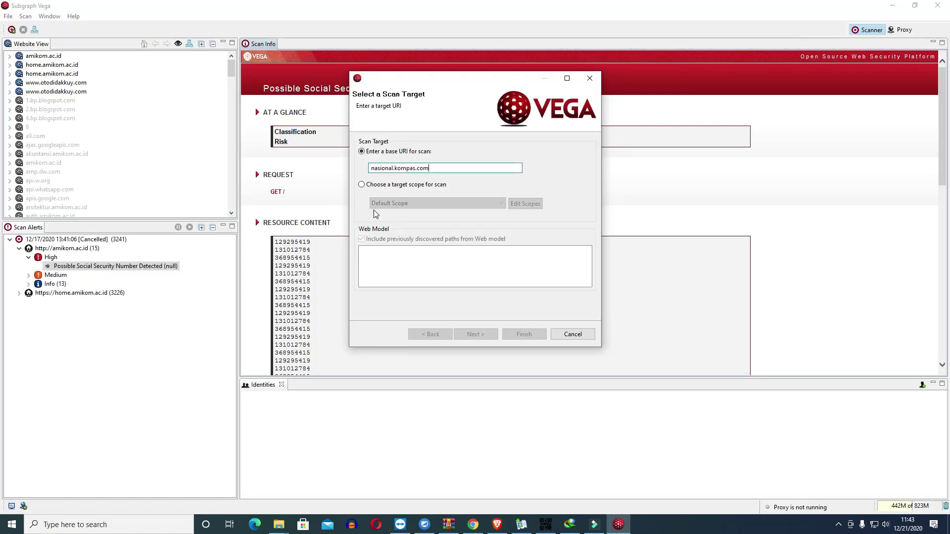
click(475, 334)
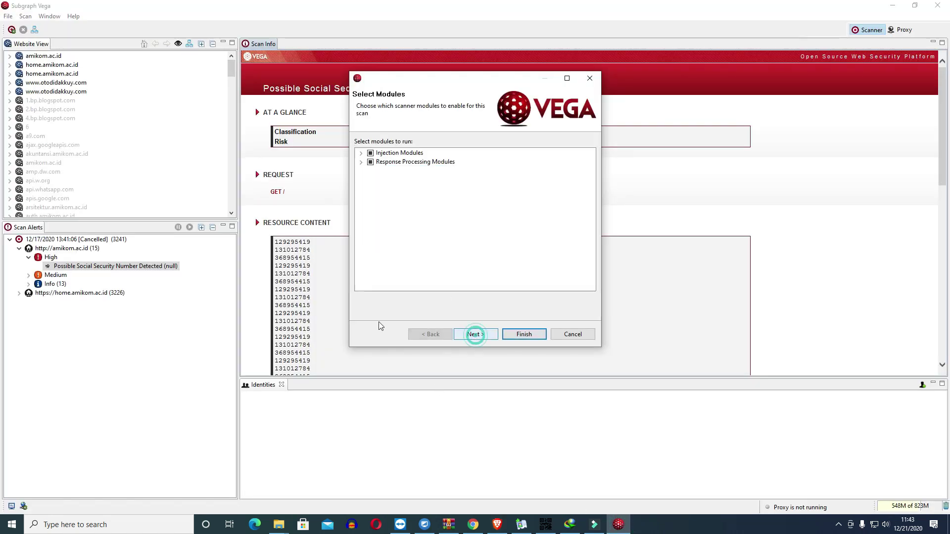
Enable every module in the Injection Modules list
click(361, 153)
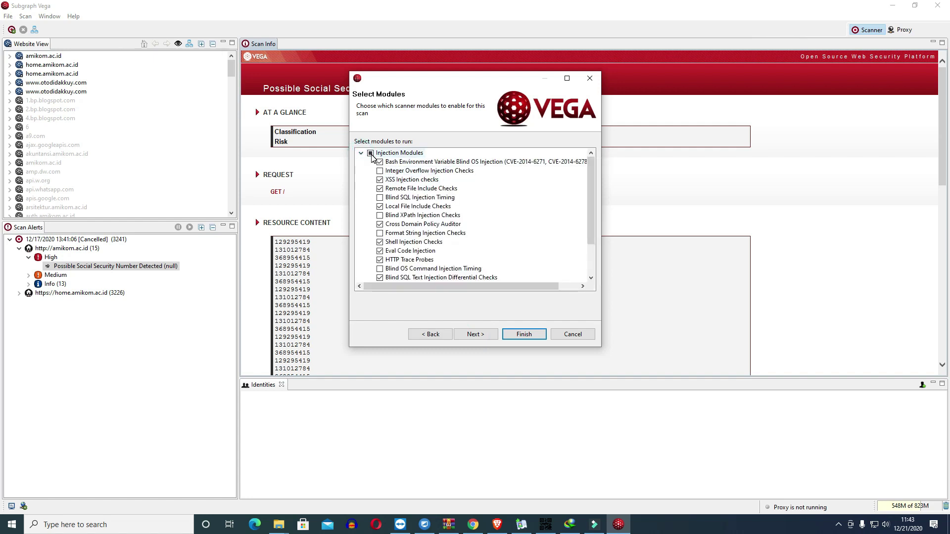
click(371, 153)
click(368, 153)
click(361, 153)
click(361, 162)
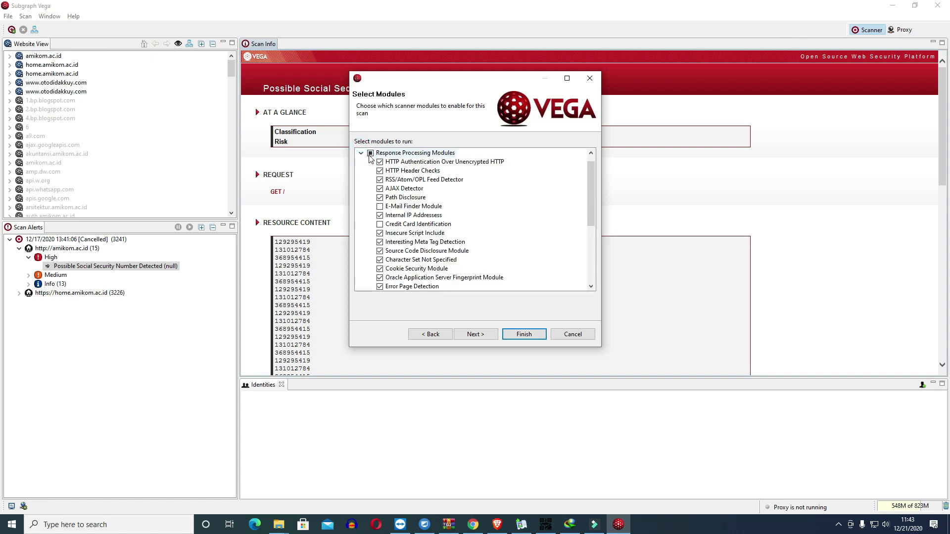
click(361, 153)
Leave the authentication options unchanged and finish to start the scan
click(467, 334)
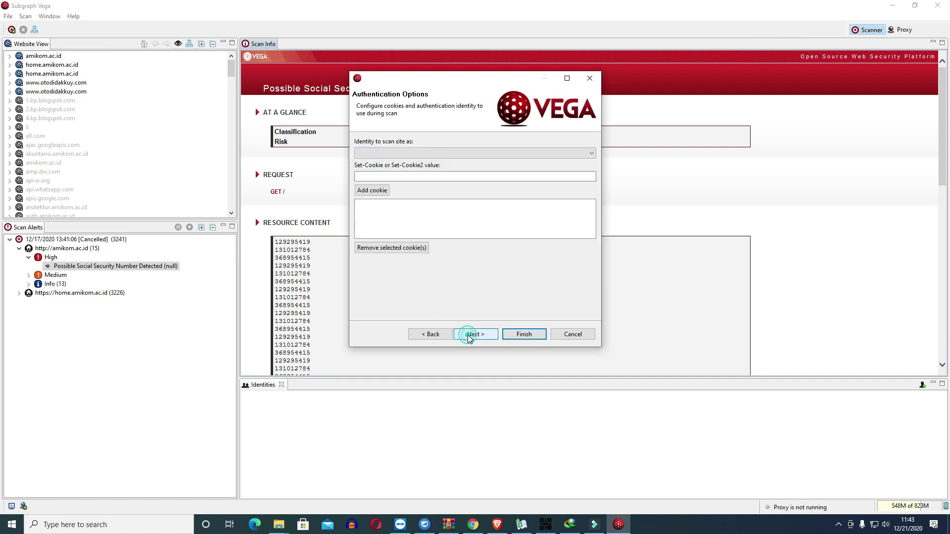
click(447, 155)
click(469, 160)
click(416, 177)
click(525, 336)
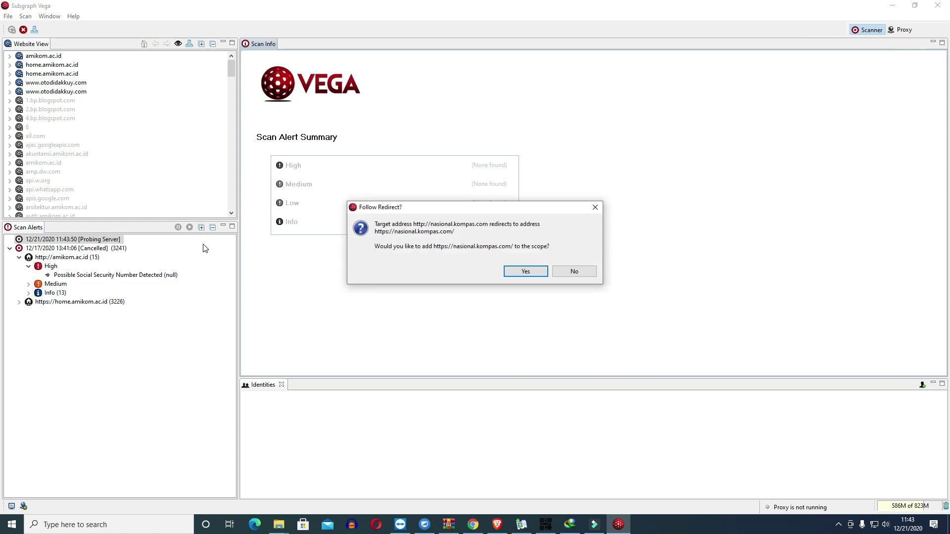
click(531, 271)
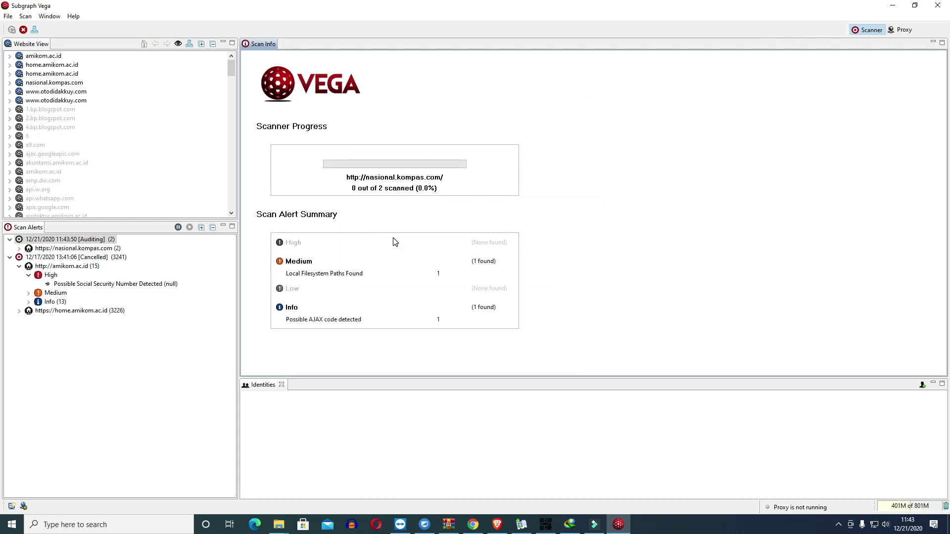